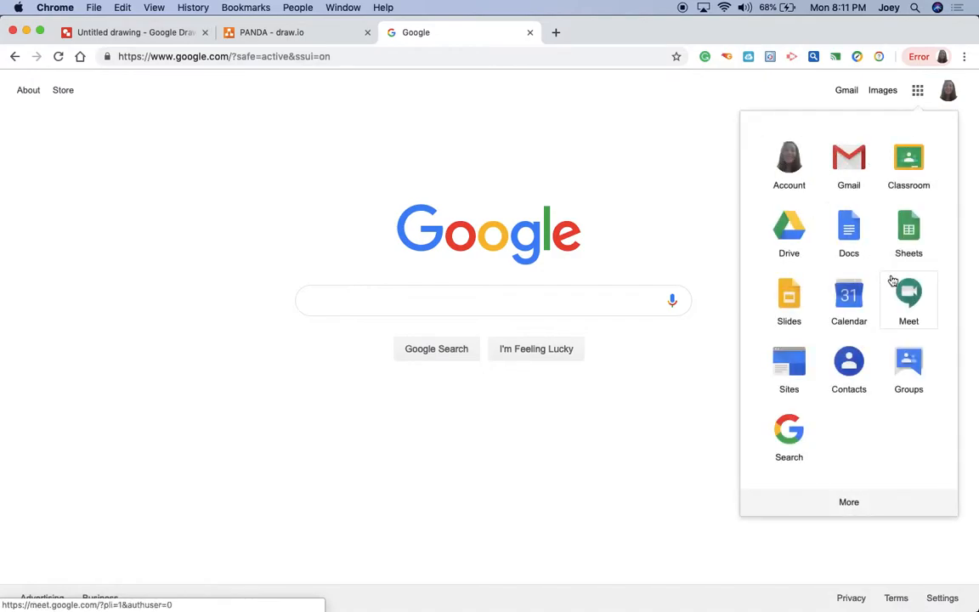
Find draw.io Diagrams among the Google apps and launch it.
{"action": "scroll", "coordinate": [888, 293], "scroll_direction": "down", "scroll_amount": 2}
{"action": "scroll", "coordinate": [893, 280], "scroll_direction": "down", "scroll_amount": 5}
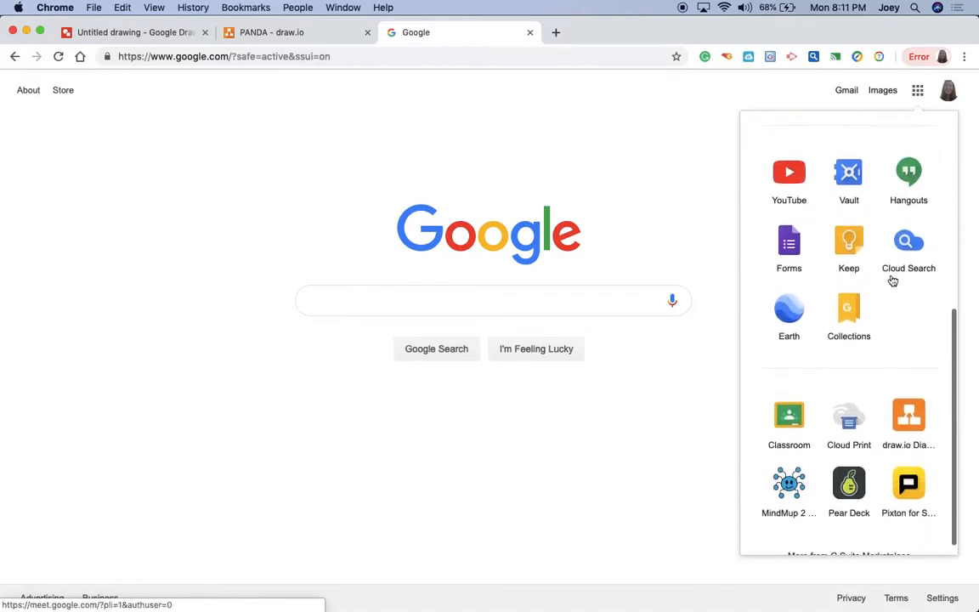
{"action": "scroll", "coordinate": [892, 281], "scroll_direction": "up", "scroll_amount": 8}
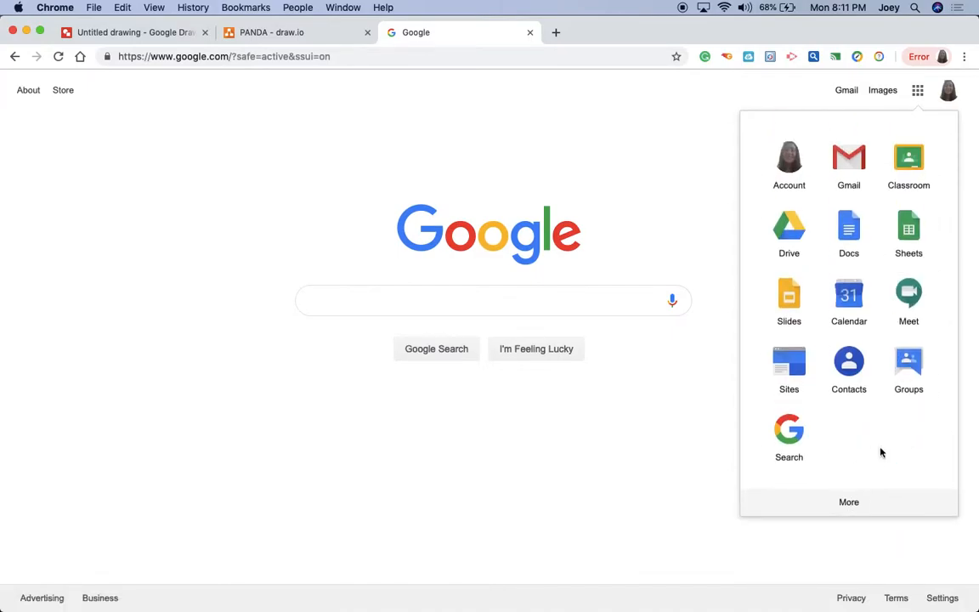
{"action": "scroll", "coordinate": [882, 453], "scroll_direction": "down", "scroll_amount": 7}
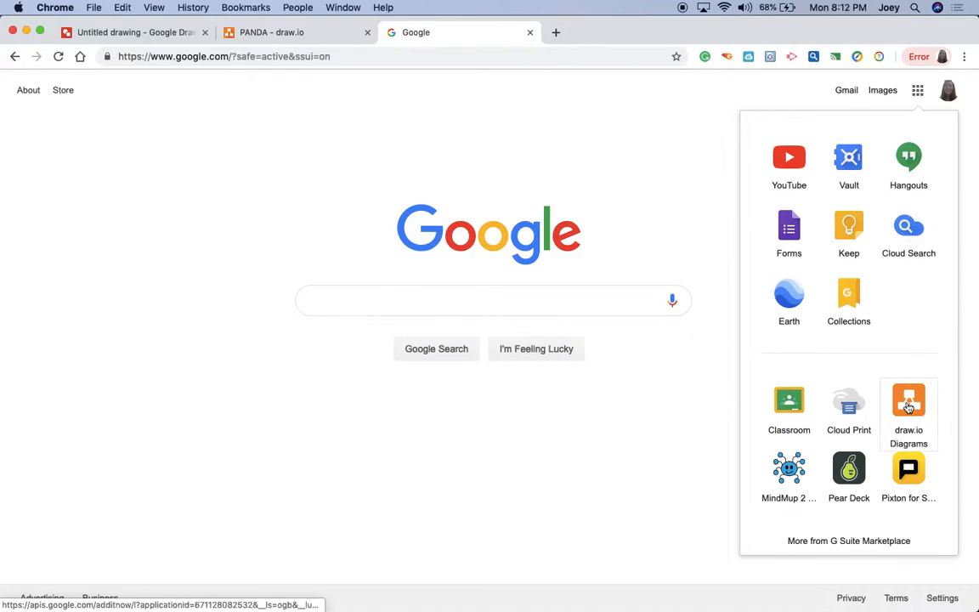
{"action": "left_click", "coordinate": [908, 407]}
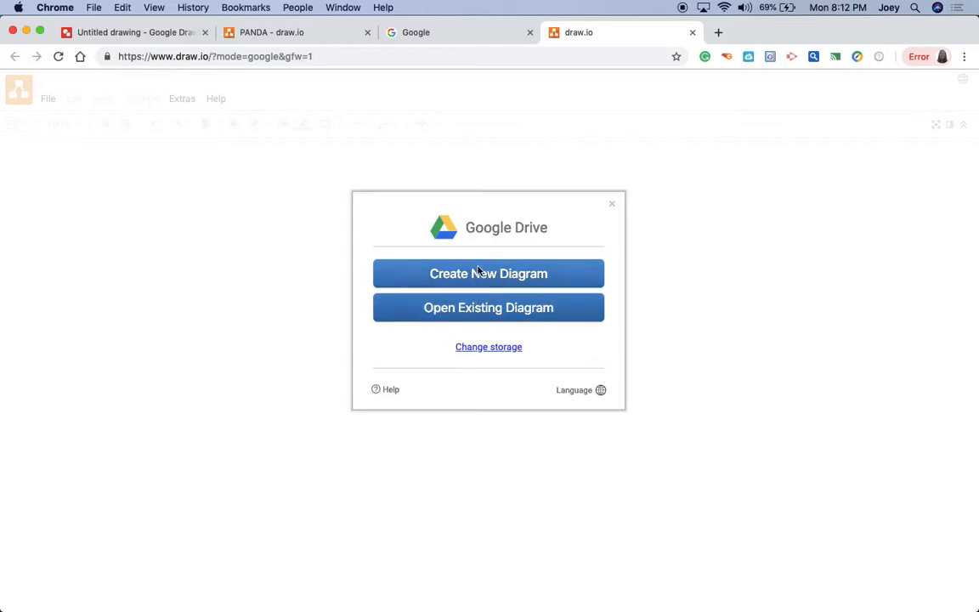
Create a new blank diagram under the default file name in the root folder of Google Drive.
{"action": "left_click", "coordinate": [477, 274]}
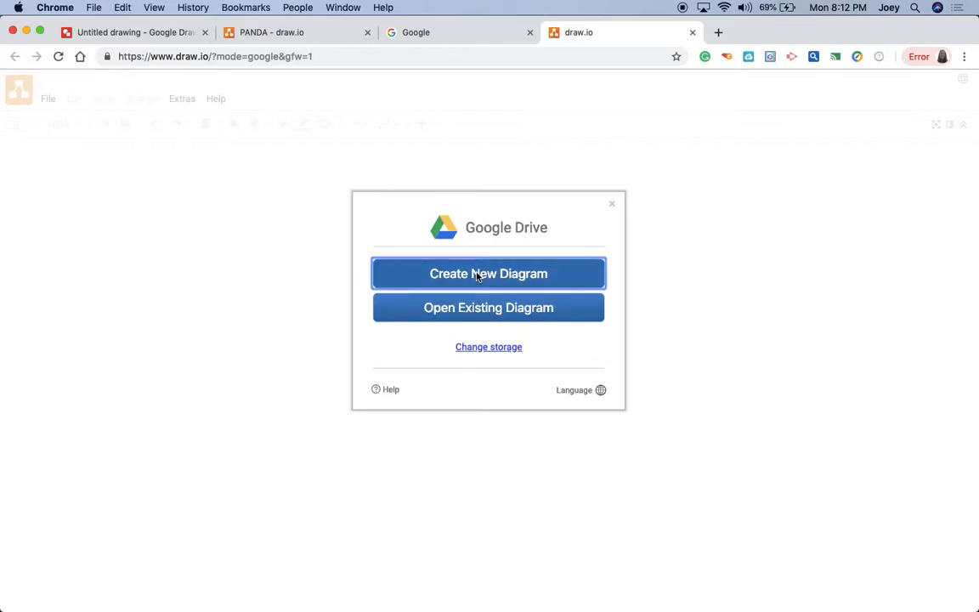
{"action": "left_click", "coordinate": [427, 270]}
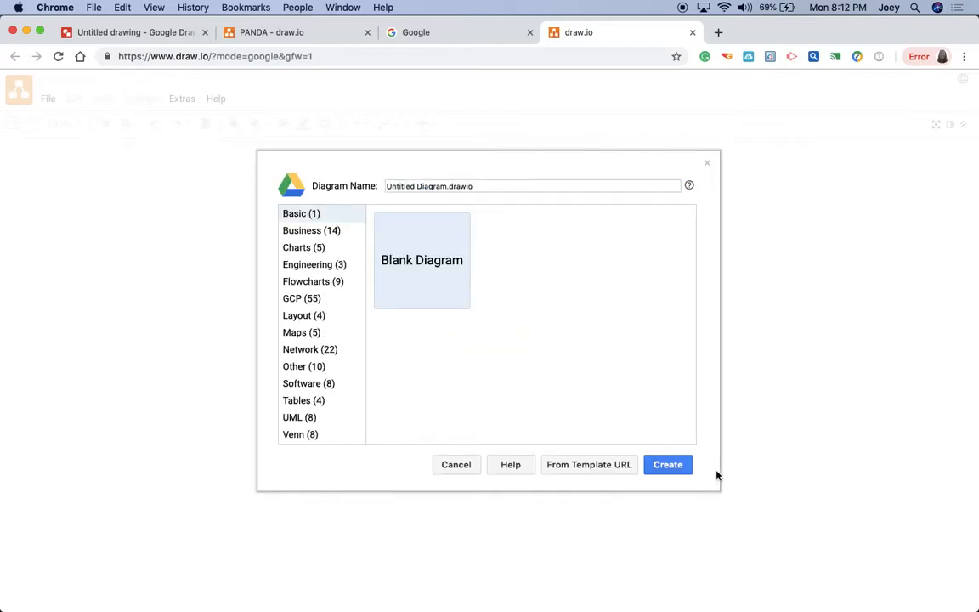
{"action": "left_click", "coordinate": [675, 464]}
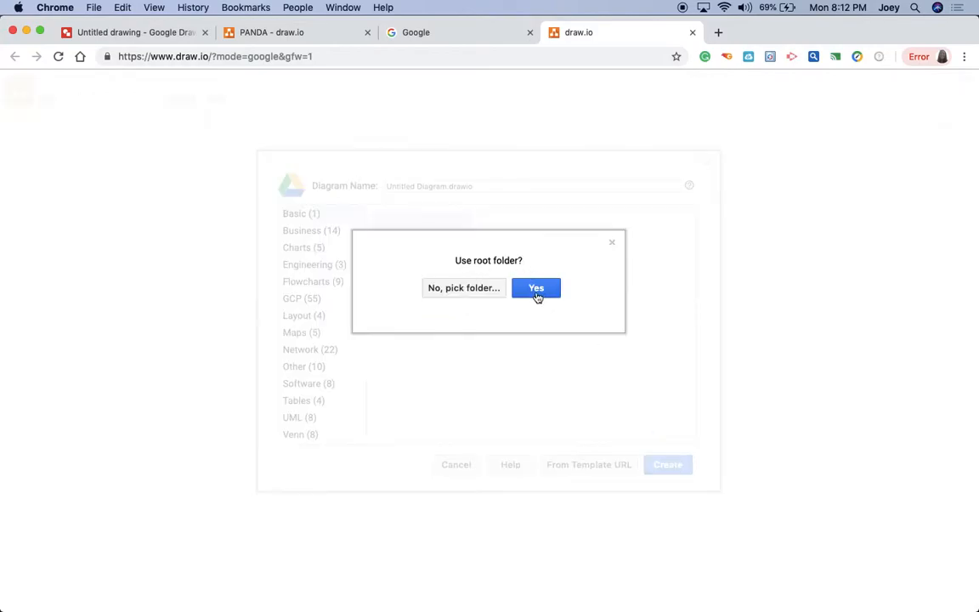
{"action": "left_click", "coordinate": [537, 291]}
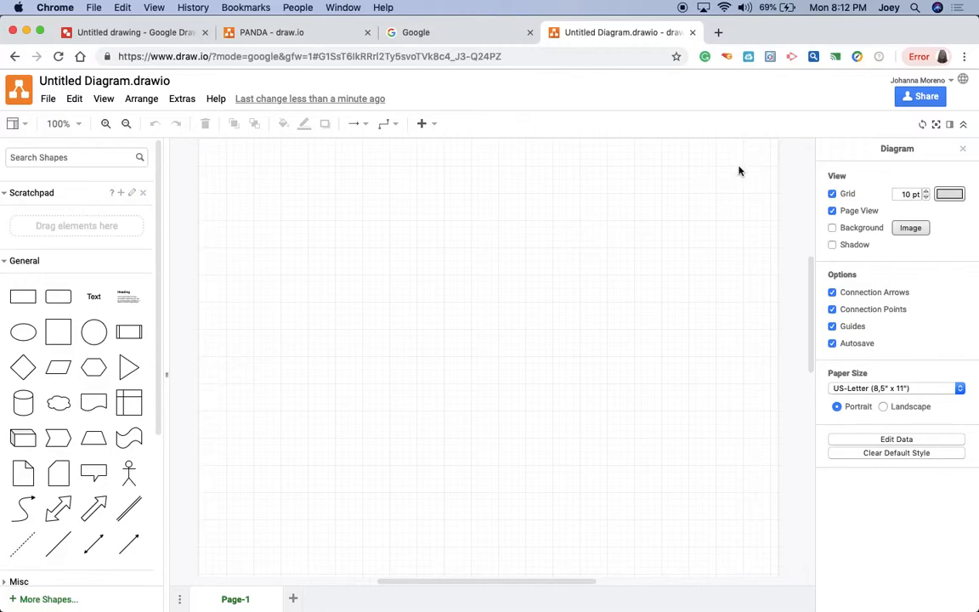
Search for a background image with the word "desert" and filter the results to red pictures.
{"action": "left_click", "coordinate": [912, 229]}
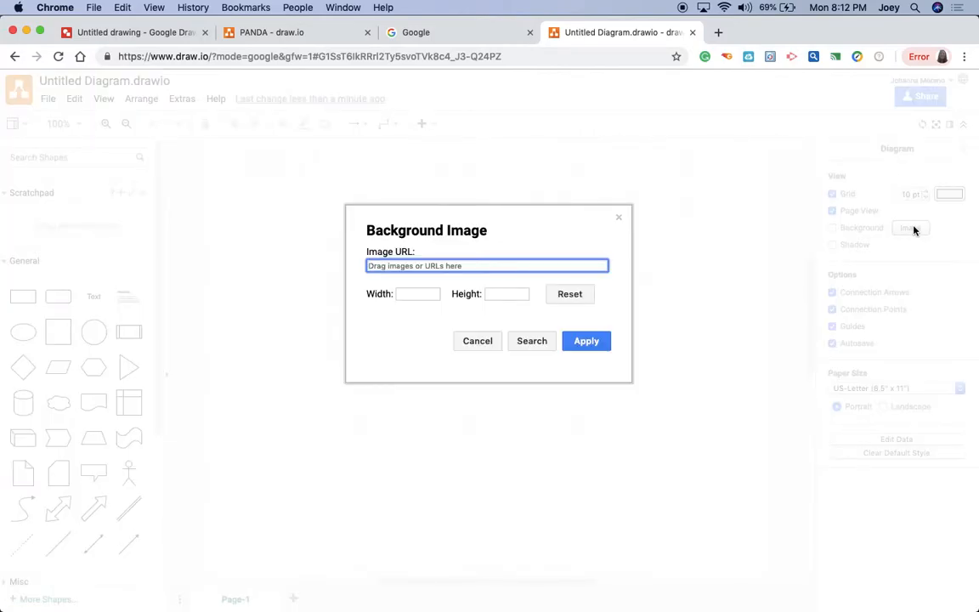
{"action": "left_click", "coordinate": [538, 341]}
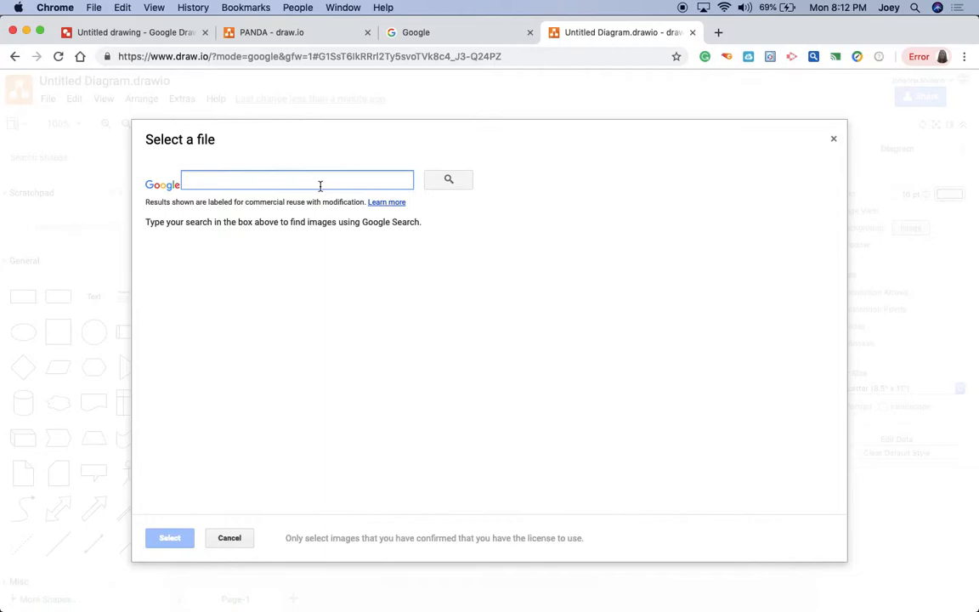
{"action": "type", "text": "desert"}
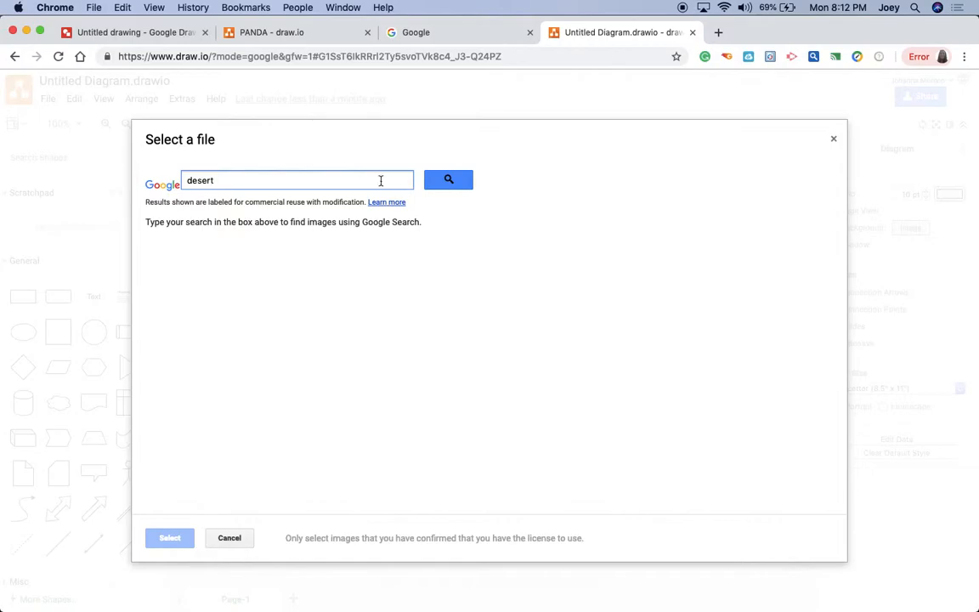
{"action": "left_click", "coordinate": [448, 179]}
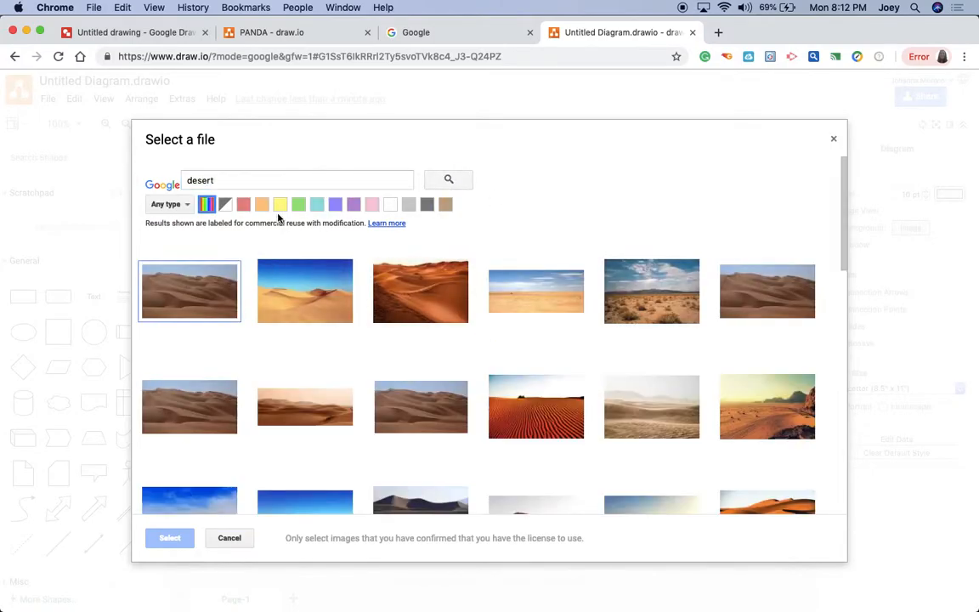
{"action": "left_click", "coordinate": [244, 206]}
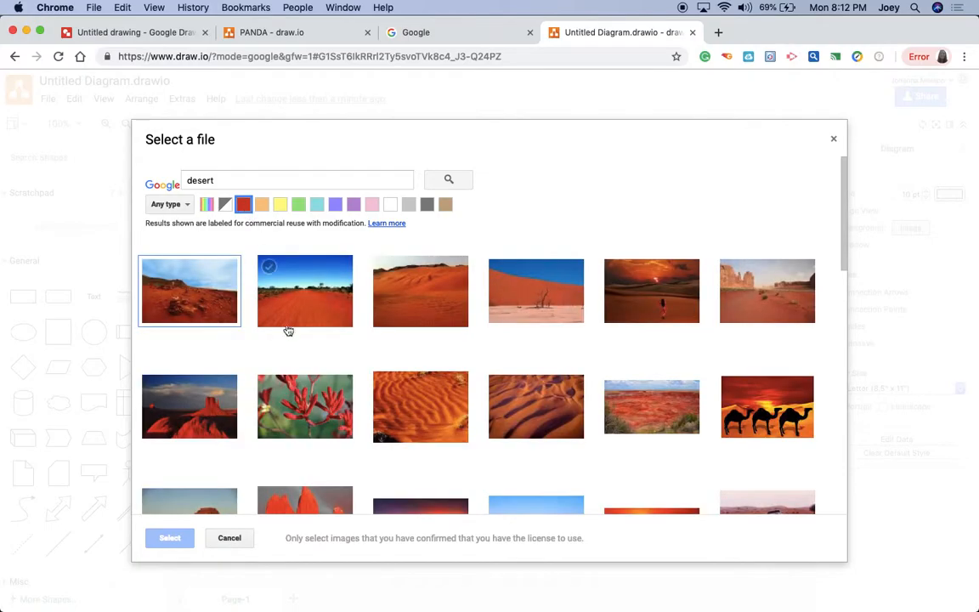
Choose the photo of a bare tree before a red dune under blue sky and apply it as the background image.
{"action": "scroll", "coordinate": [499, 376], "scroll_direction": "down", "scroll_amount": 3}
{"action": "scroll", "coordinate": [502, 380], "scroll_direction": "down", "scroll_amount": 5}
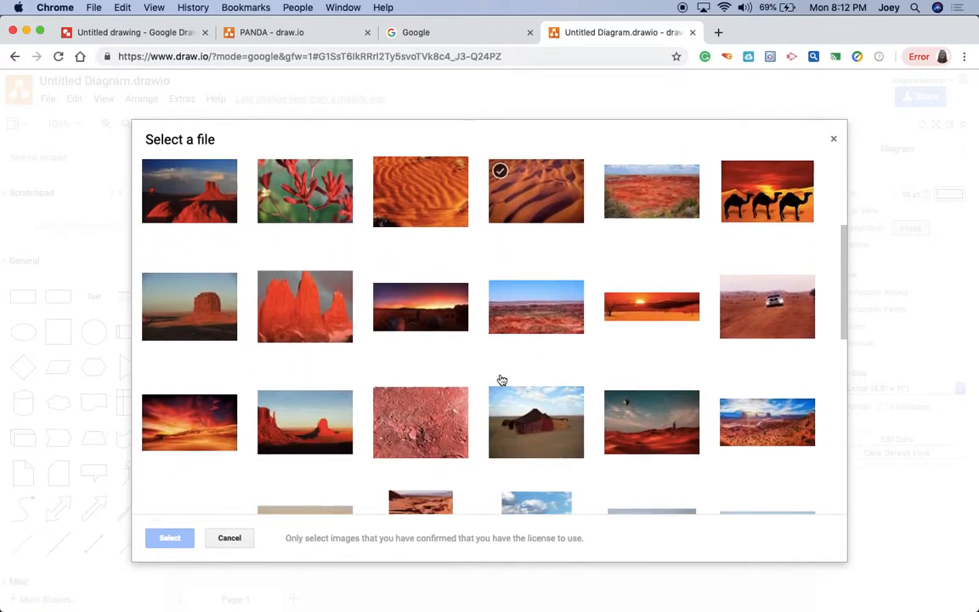
{"action": "scroll", "coordinate": [501, 380], "scroll_direction": "down", "scroll_amount": 3}
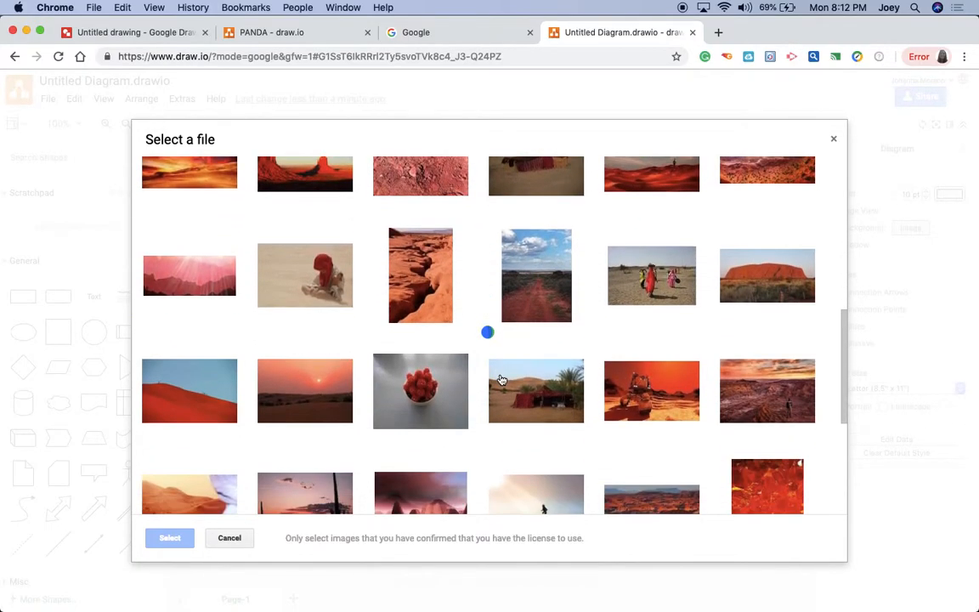
{"action": "scroll", "coordinate": [502, 380], "scroll_direction": "up", "scroll_amount": 10}
{"action": "scroll", "coordinate": [502, 380], "scroll_direction": "down", "scroll_amount": 2}
{"action": "scroll", "coordinate": [501, 380], "scroll_direction": "down", "scroll_amount": 1}
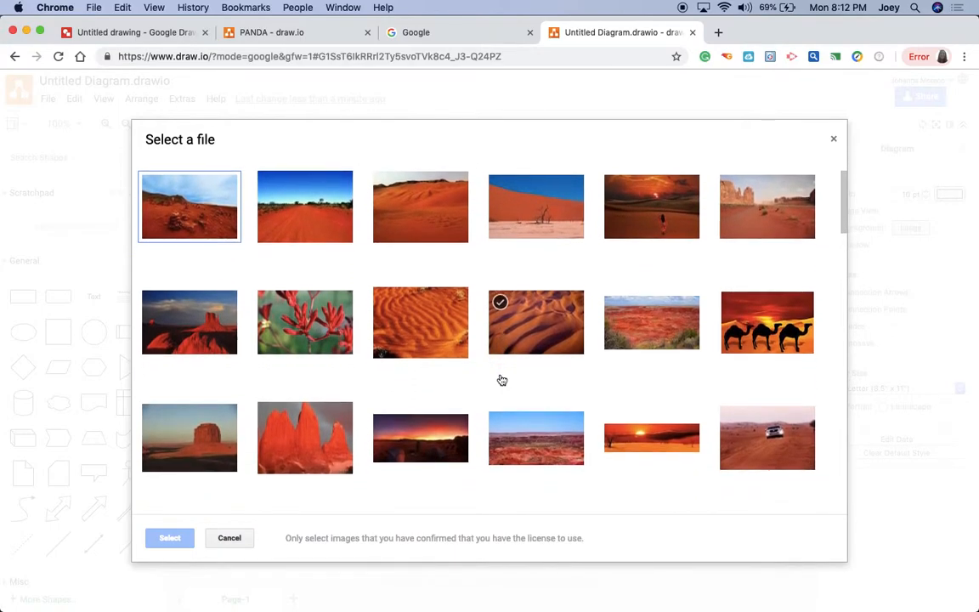
{"action": "scroll", "coordinate": [502, 380], "scroll_direction": "up", "scroll_amount": 2}
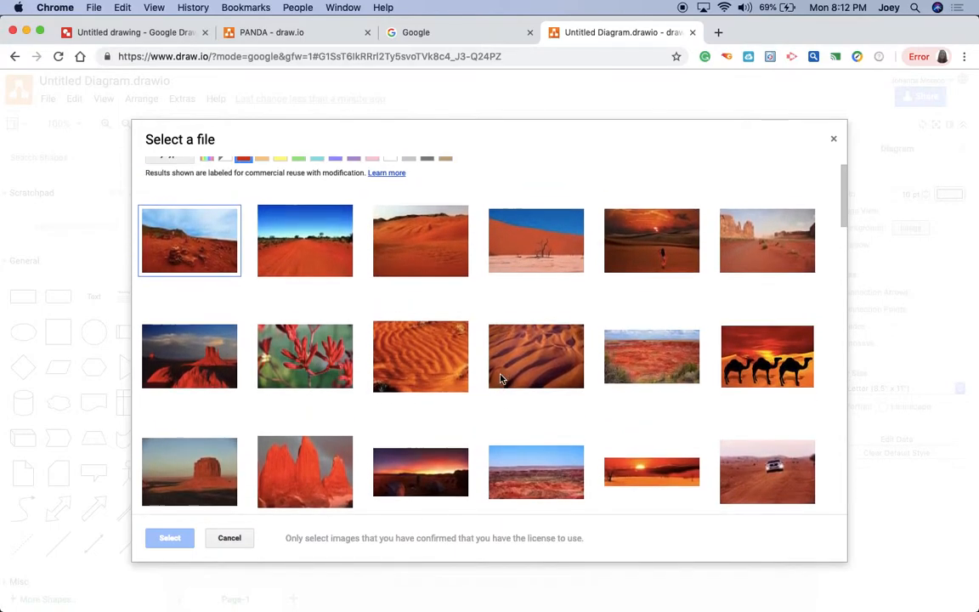
{"action": "left_click", "coordinate": [540, 253]}
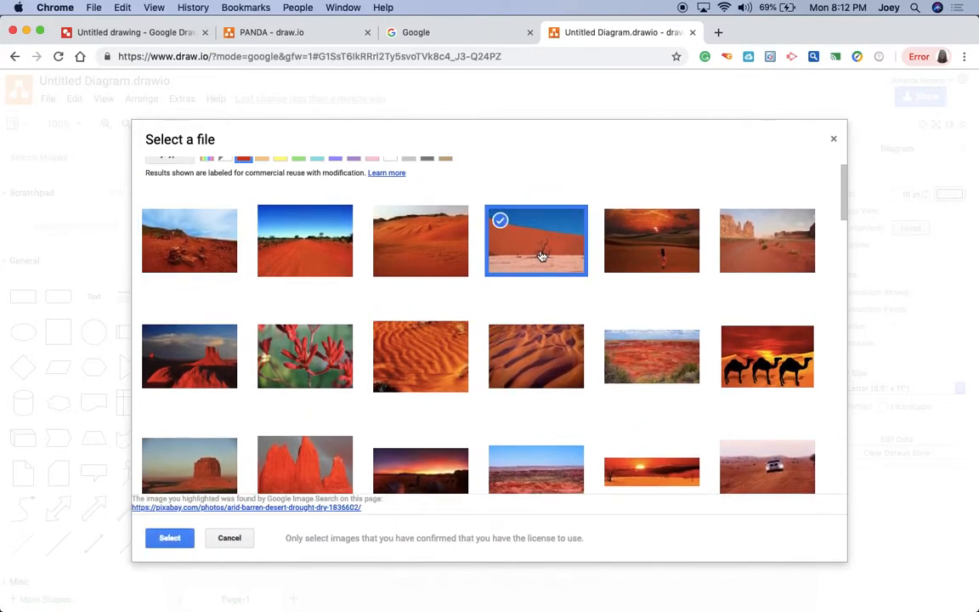
{"action": "left_click", "coordinate": [173, 539]}
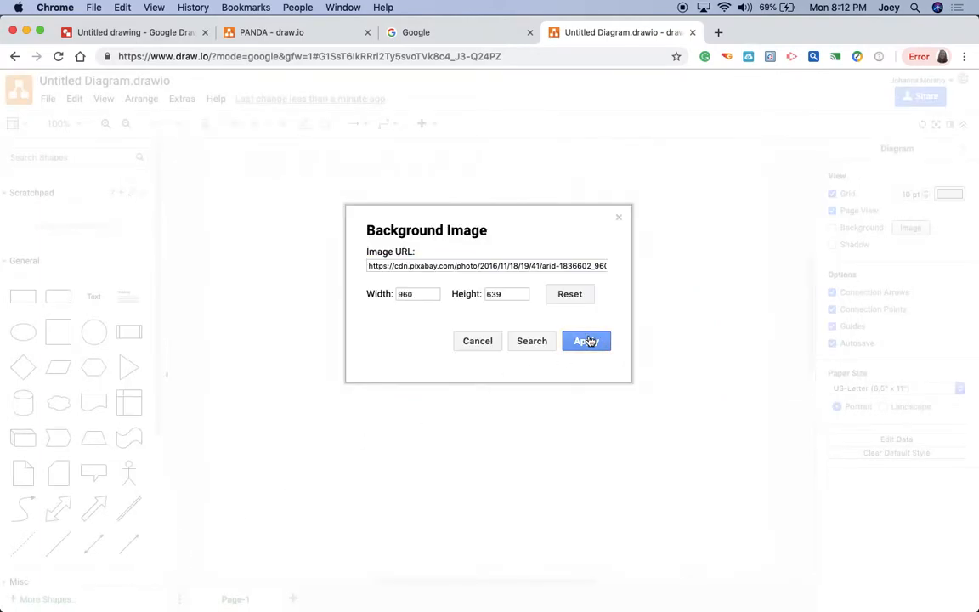
{"action": "left_click", "coordinate": [588, 341]}
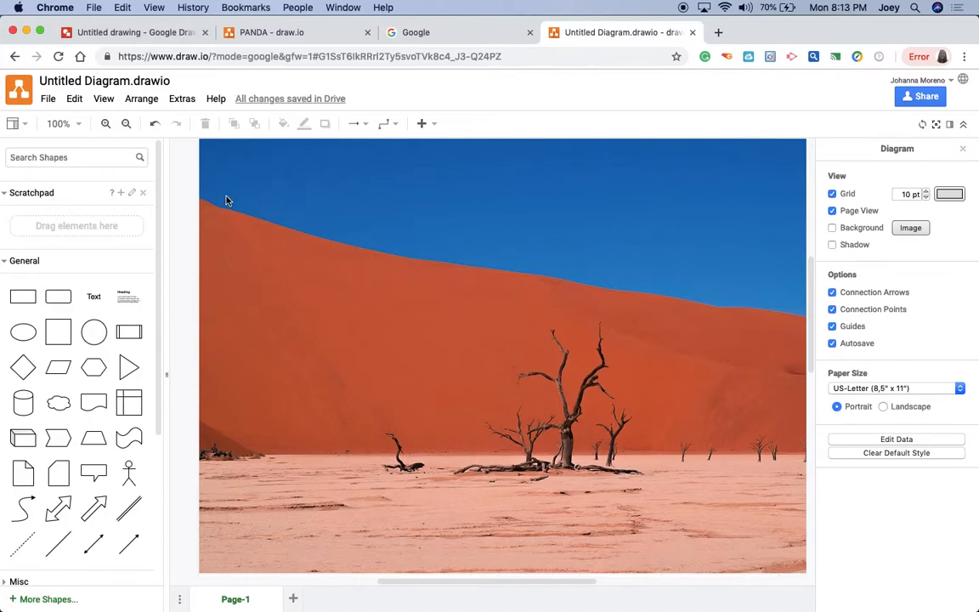
Start inserting an image, search for "panda" and set the colour filter to any colour.
{"action": "left_click", "coordinate": [139, 99]}
{"action": "mouse_move", "coordinate": [168, 277]}
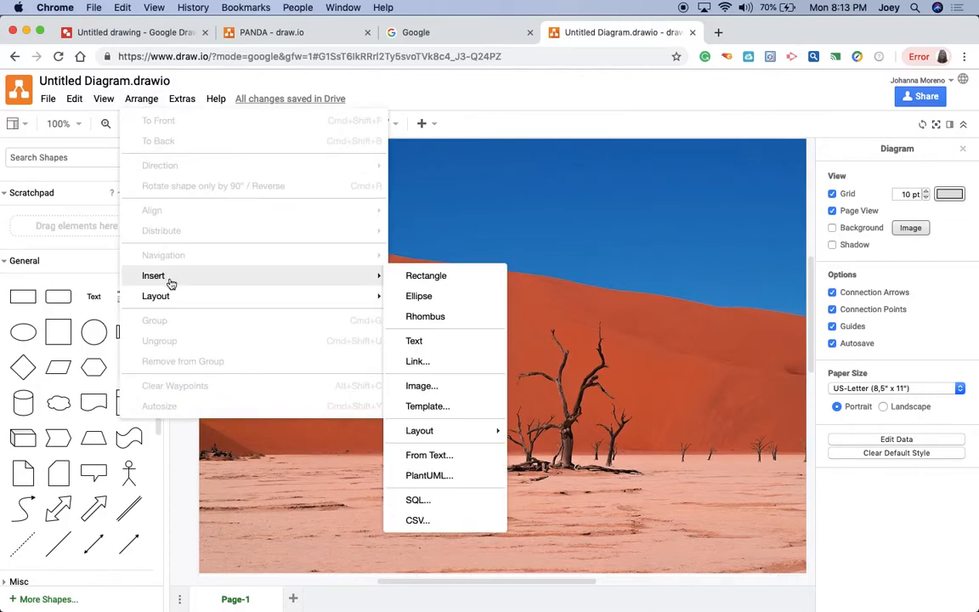
{"action": "left_click", "coordinate": [436, 387]}
{"action": "left_click", "coordinate": [557, 344]}
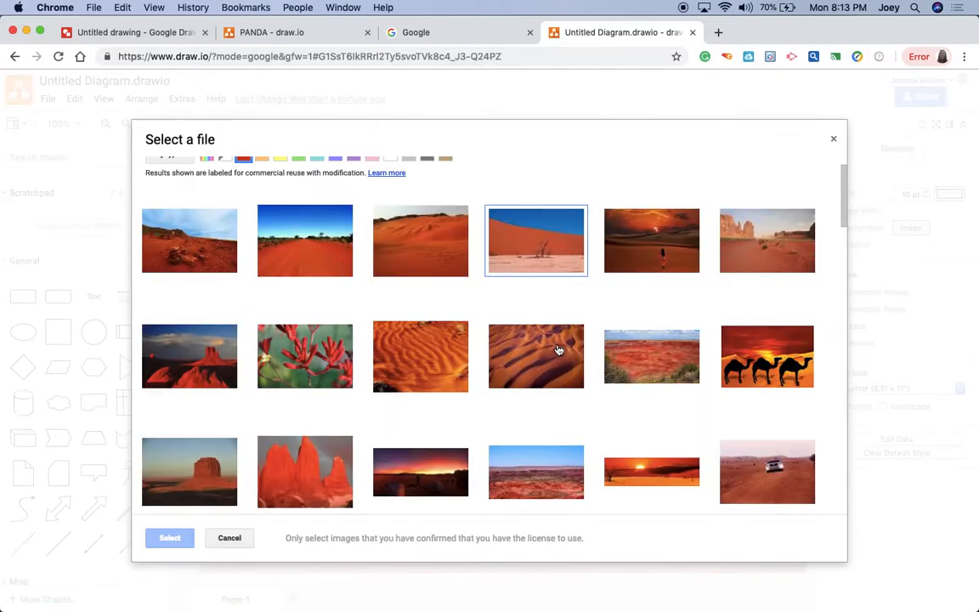
{"action": "scroll", "coordinate": [242, 196], "scroll_direction": "up", "scroll_amount": 2}
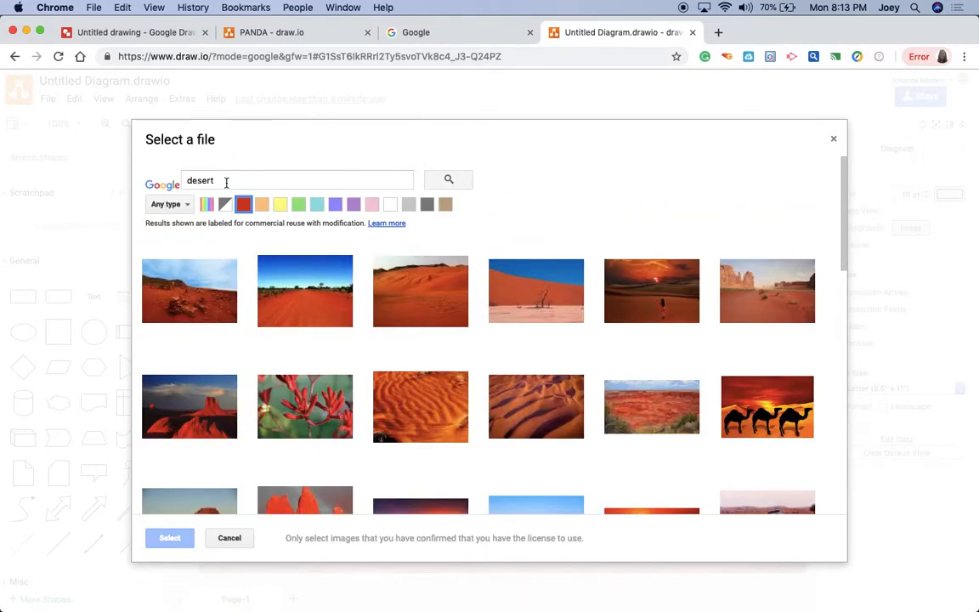
{"action": "left_click_drag", "start_coordinate": [226, 182], "coordinate": [168, 185]}
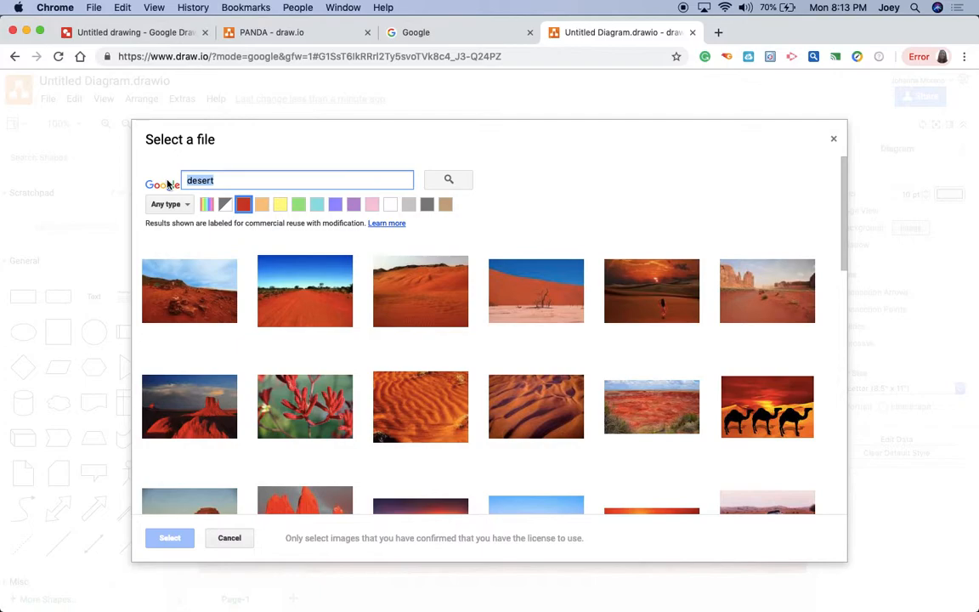
{"action": "type", "text": "panda"}
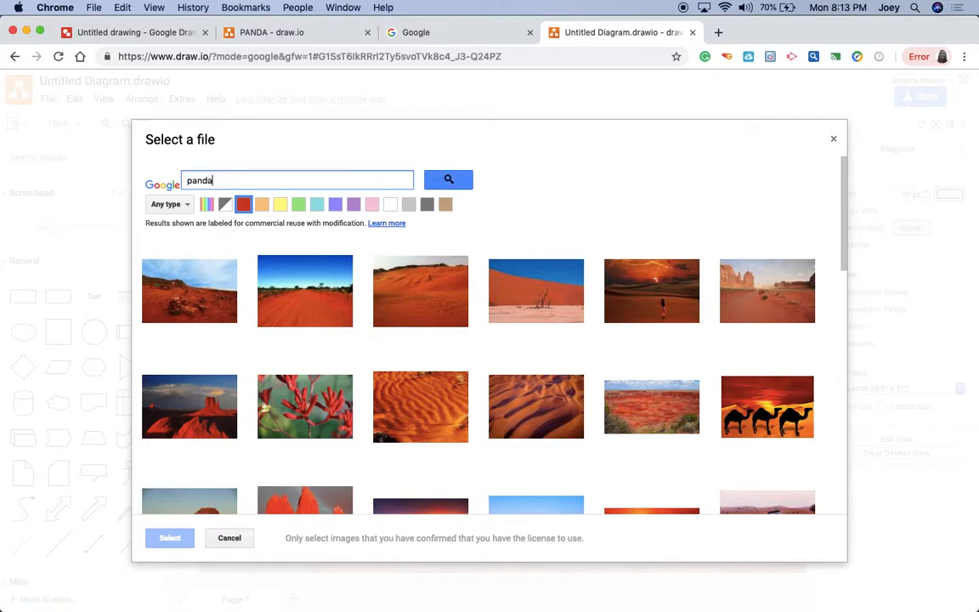
{"action": "left_click", "coordinate": [448, 179]}
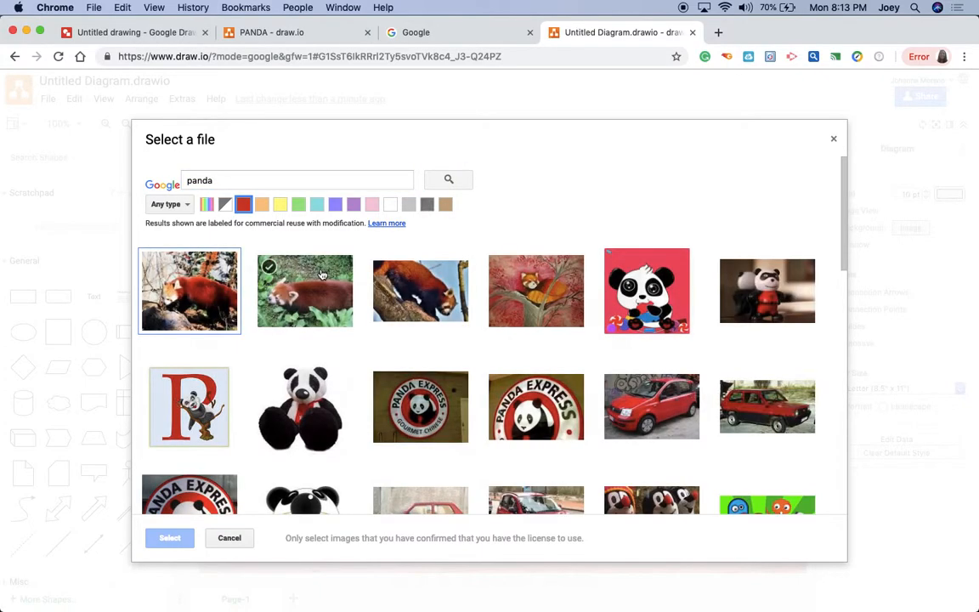
{"action": "left_click", "coordinate": [208, 205]}
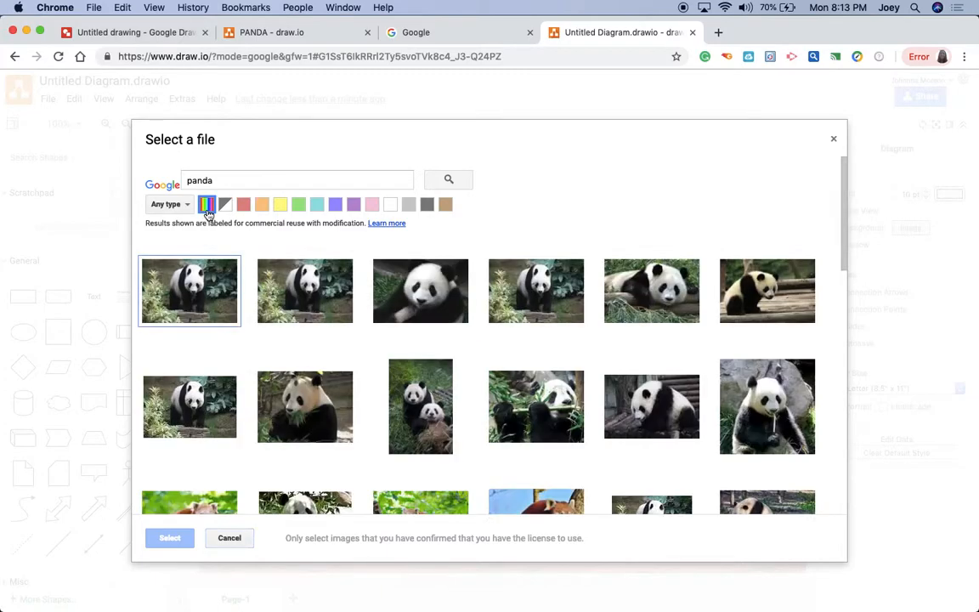
Insert the close-up photo of a panda on grass, shrink it to about a third of its width and move it onto the dune's ridge.
{"action": "left_click", "coordinate": [436, 304]}
{"action": "left_click", "coordinate": [170, 537]}
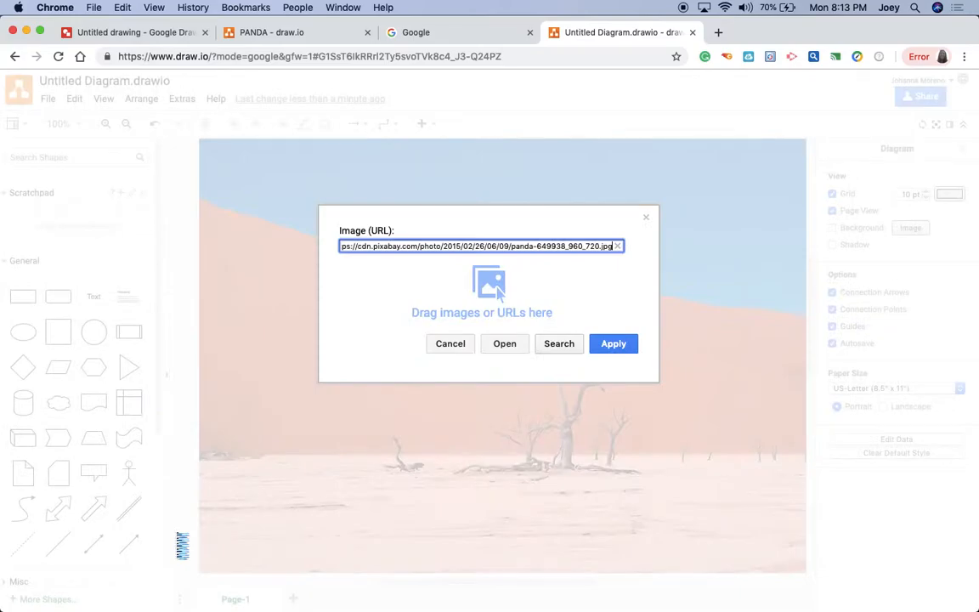
{"action": "left_click", "coordinate": [599, 345]}
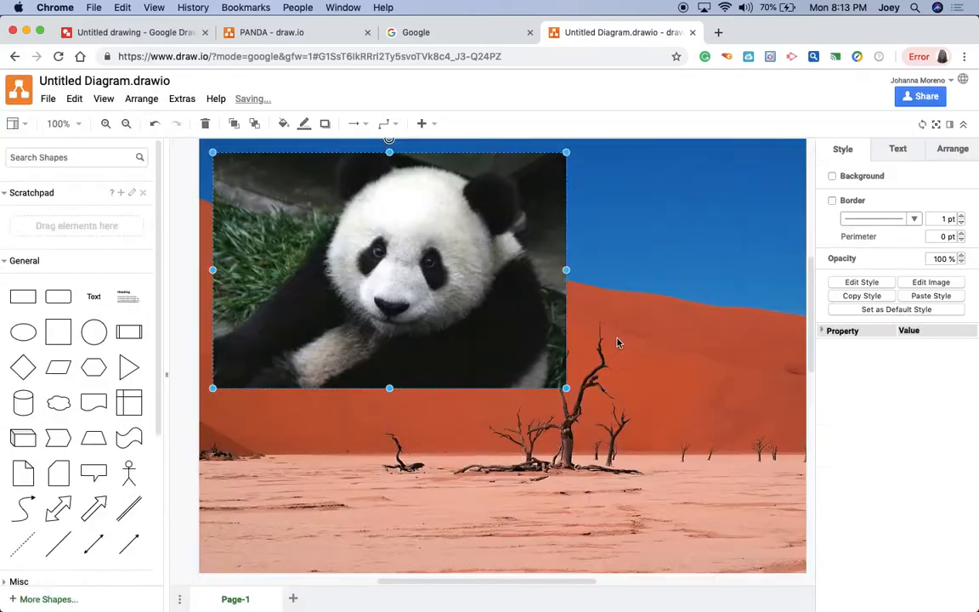
{"action": "left_click_drag", "start_coordinate": [213, 388], "coordinate": [444, 234]}
{"action": "left_click_drag", "start_coordinate": [518, 210], "coordinate": [519, 266]}
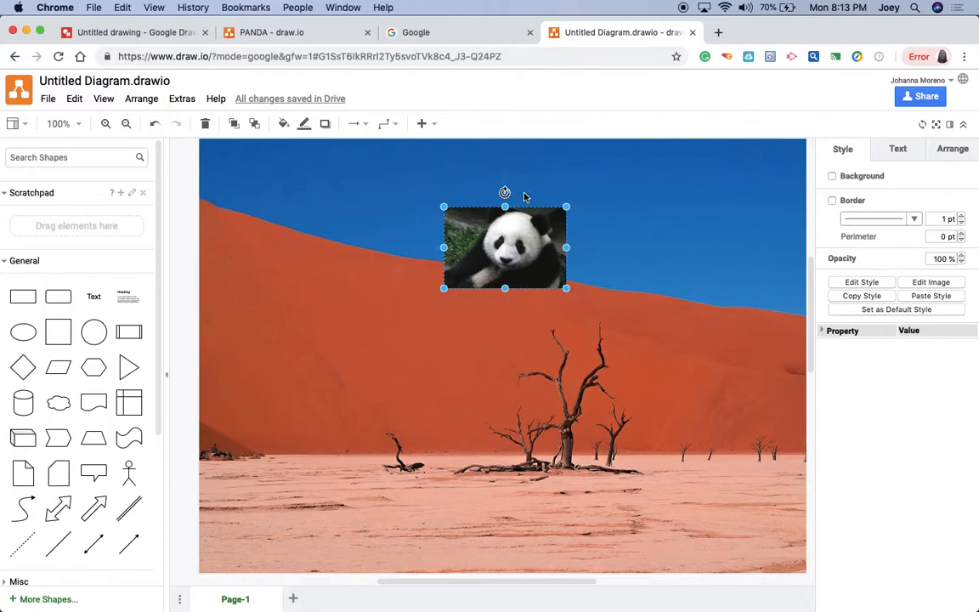
Switch to the PANDA diagram and examine its food-chain layout of pictures and arrows.
{"action": "left_click", "coordinate": [283, 36]}
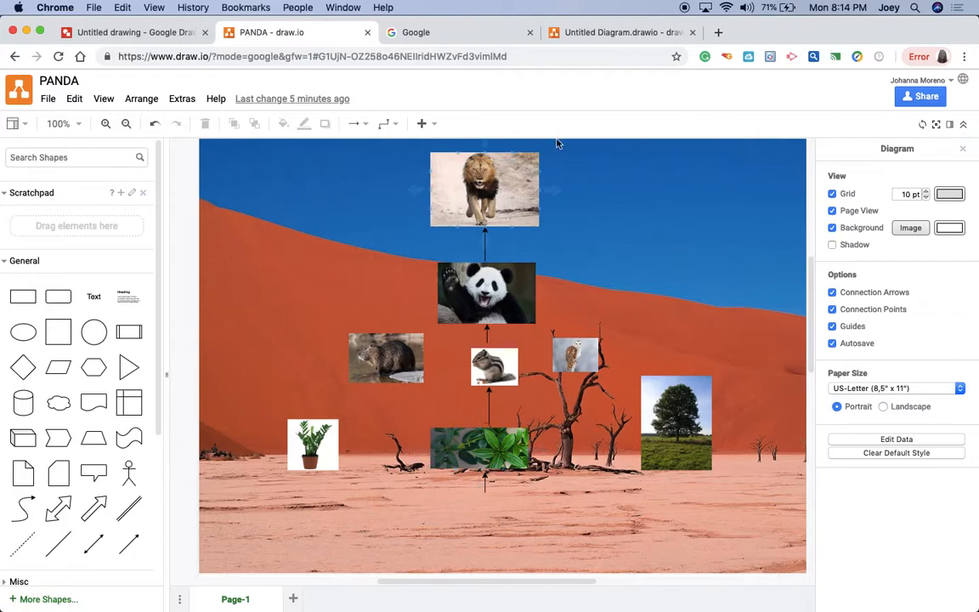
Switch to the Google home page and launch draw.io Diagrams from the Google apps collection.
{"action": "left_click", "coordinate": [448, 34]}
{"action": "left_click", "coordinate": [918, 90]}
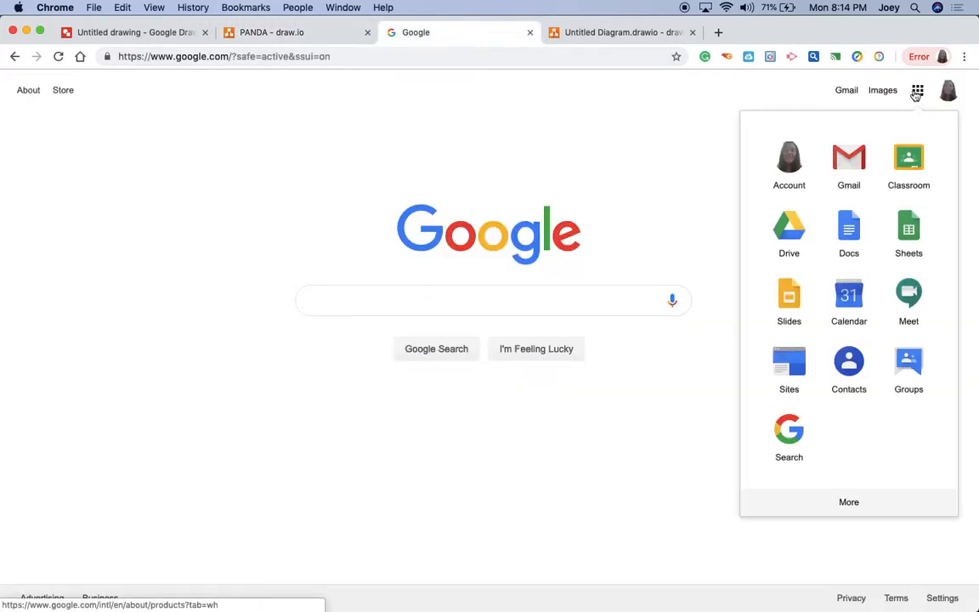
{"action": "scroll", "coordinate": [895, 302], "scroll_direction": "down", "scroll_amount": 8}
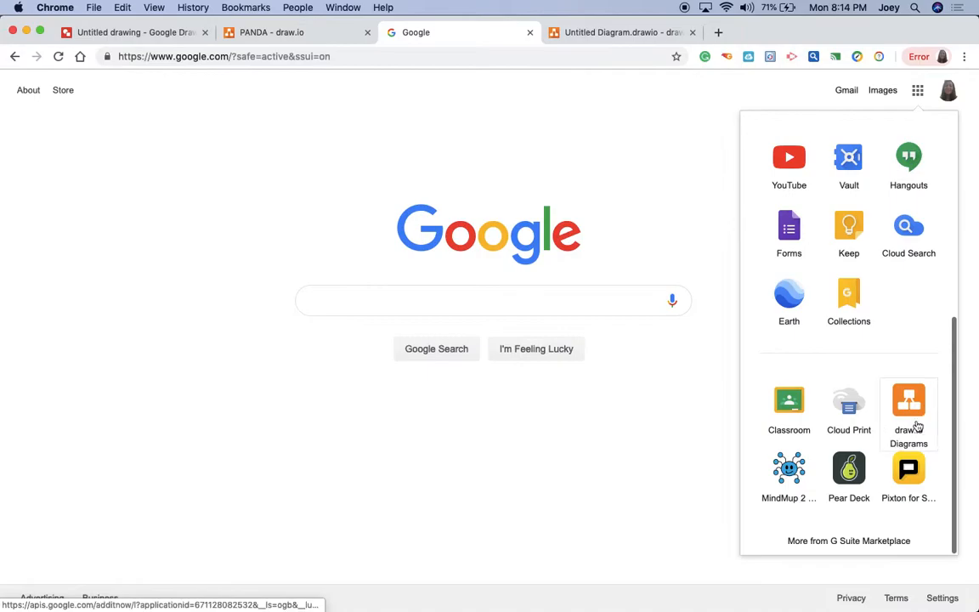
{"action": "left_click", "coordinate": [914, 413]}
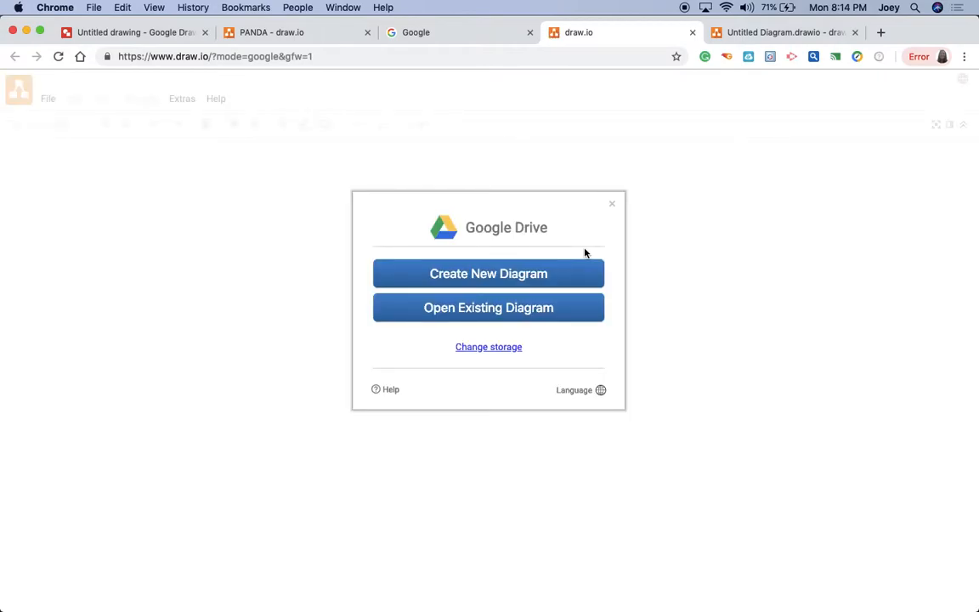
Open the existing diagram named lion from the Google Drive files.
{"action": "left_click", "coordinate": [486, 310]}
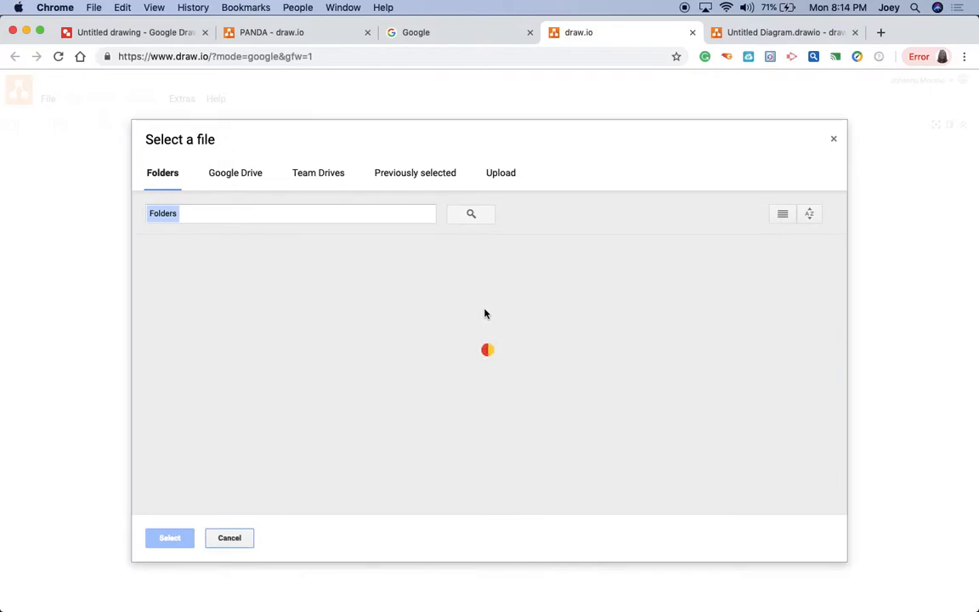
{"action": "scroll", "coordinate": [277, 352], "scroll_direction": "down", "scroll_amount": 5}
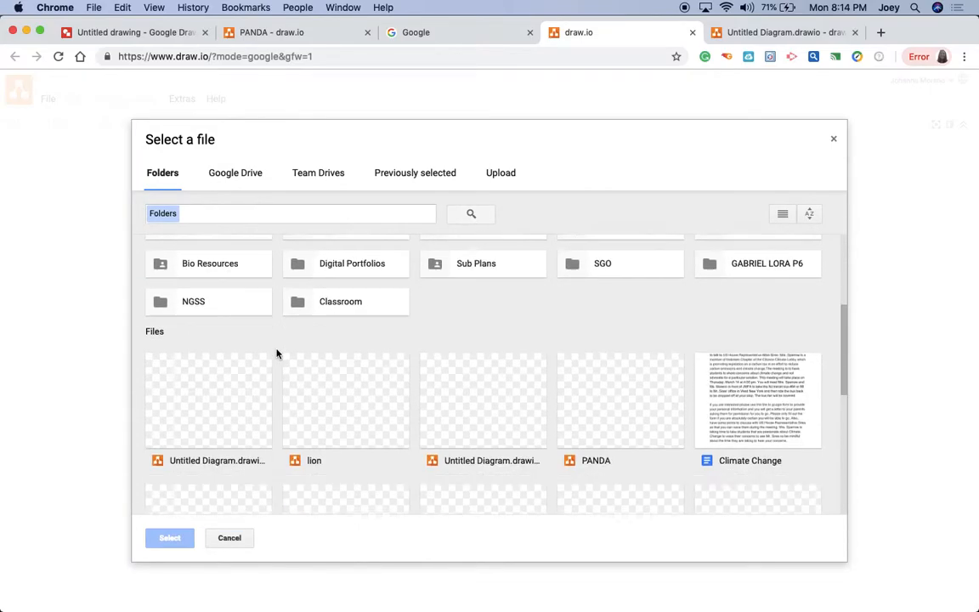
{"action": "double_click", "coordinate": [353, 352]}
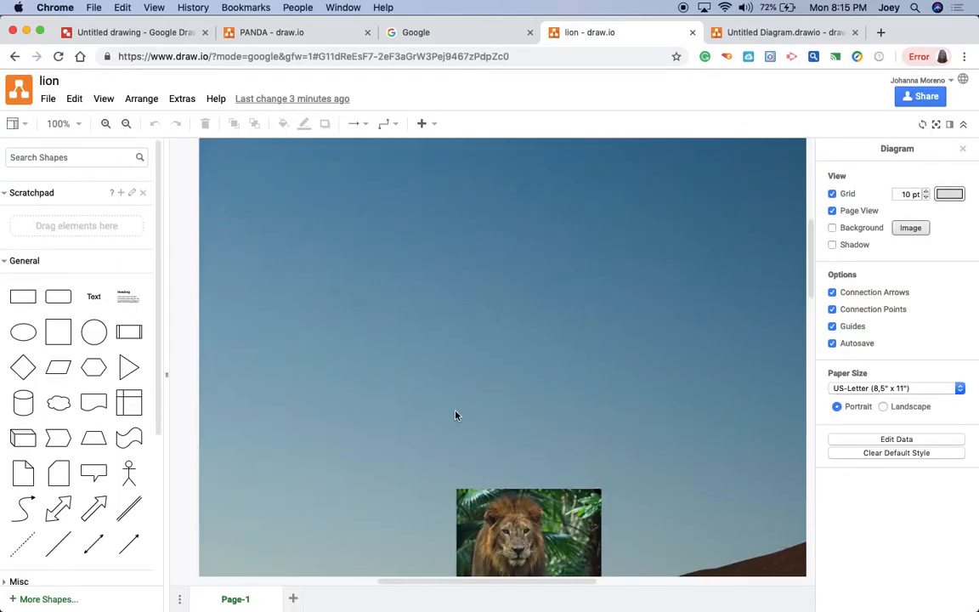
Examine the lion diagram's food web from the mushrooms up to the lion, setting the zoom to 75% to view it whole.
{"action": "scroll", "coordinate": [455, 415], "scroll_direction": "down", "scroll_amount": 8}
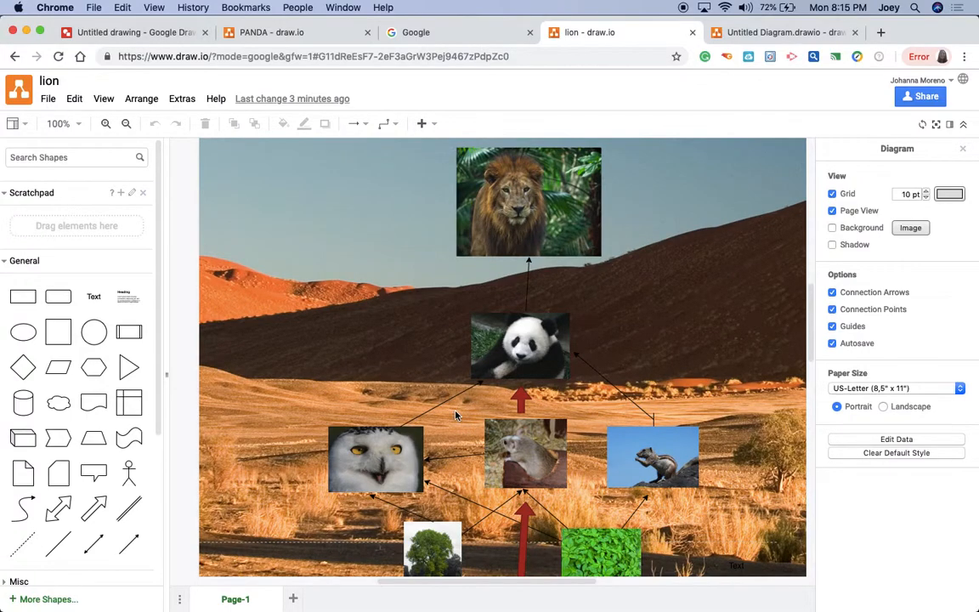
{"action": "scroll", "coordinate": [455, 415], "scroll_direction": "up", "scroll_amount": 1}
{"action": "scroll", "coordinate": [501, 396], "scroll_direction": "down", "scroll_amount": 3}
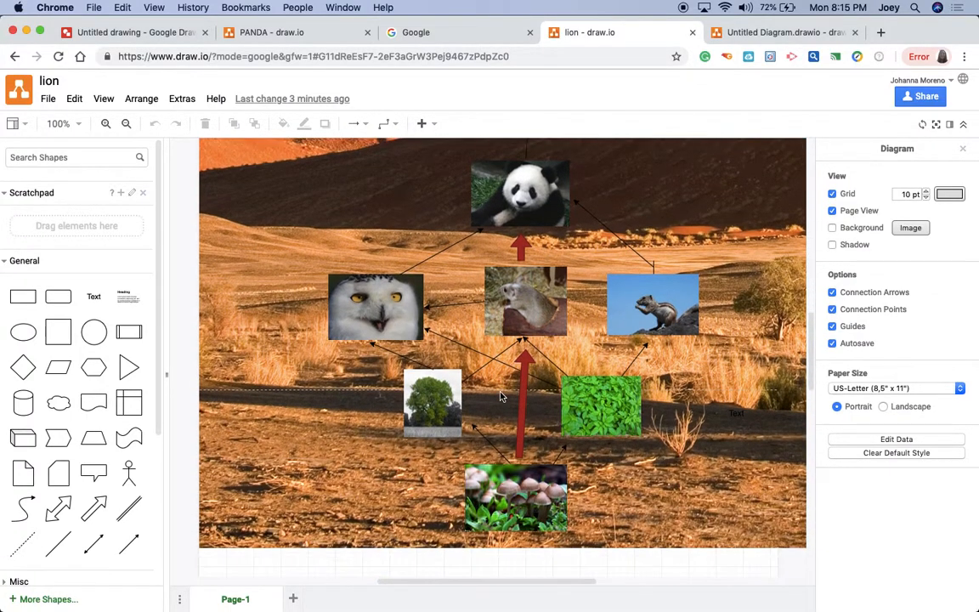
{"action": "scroll", "coordinate": [502, 397], "scroll_direction": "up", "scroll_amount": 6}
{"action": "scroll", "coordinate": [502, 396], "scroll_direction": "down", "scroll_amount": 5}
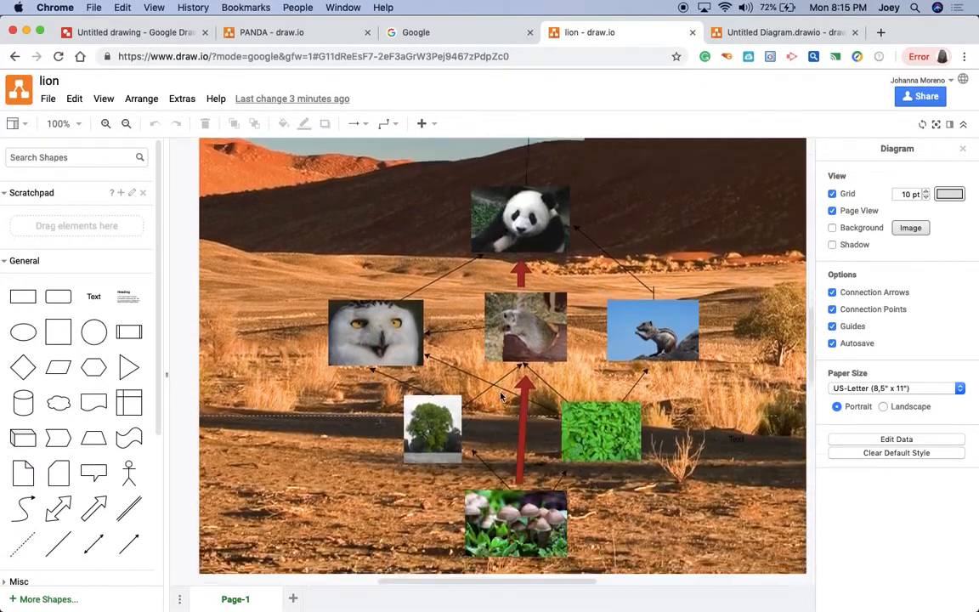
{"action": "scroll", "coordinate": [502, 397], "scroll_direction": "up", "scroll_amount": 4}
{"action": "scroll", "coordinate": [502, 396], "scroll_direction": "down", "scroll_amount": 1}
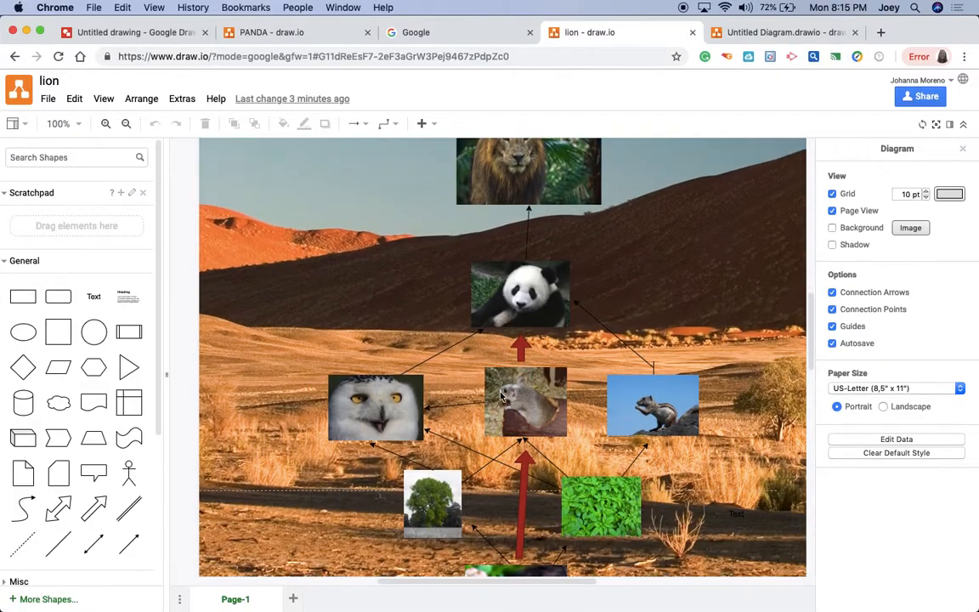
{"action": "left_click", "coordinate": [58, 123]}
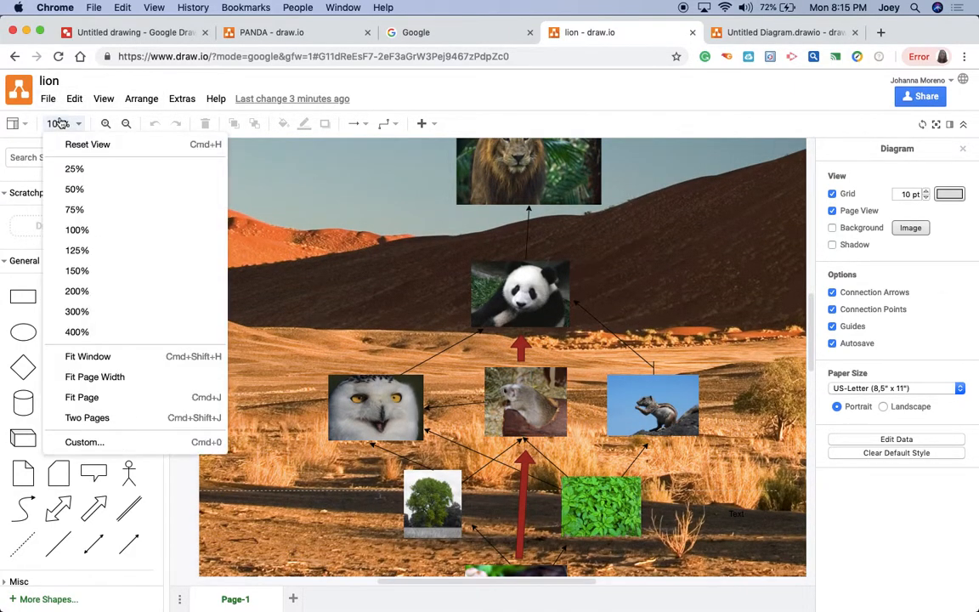
{"action": "left_click", "coordinate": [75, 210]}
{"action": "scroll", "coordinate": [501, 387], "scroll_direction": "right", "scroll_amount": 3}
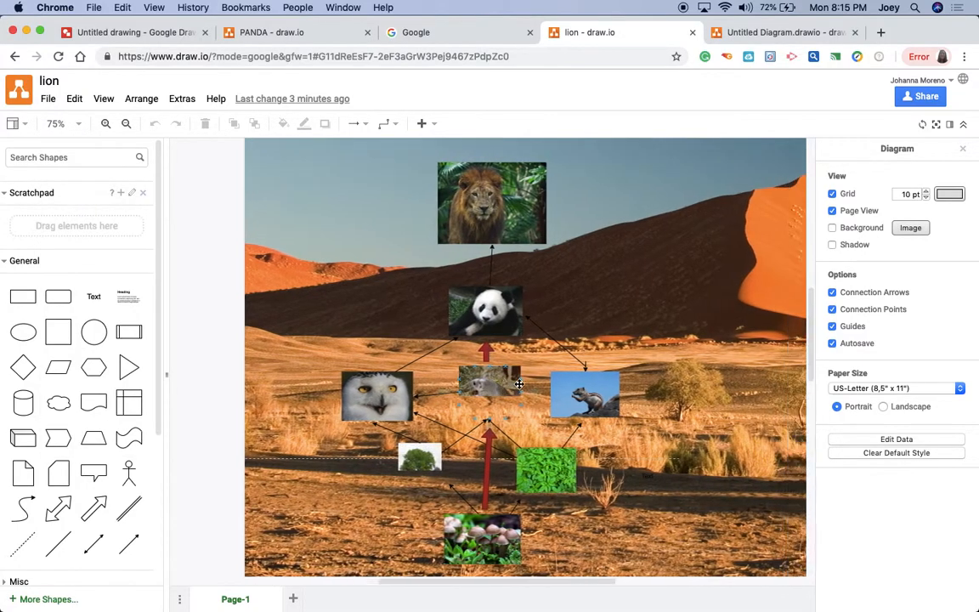